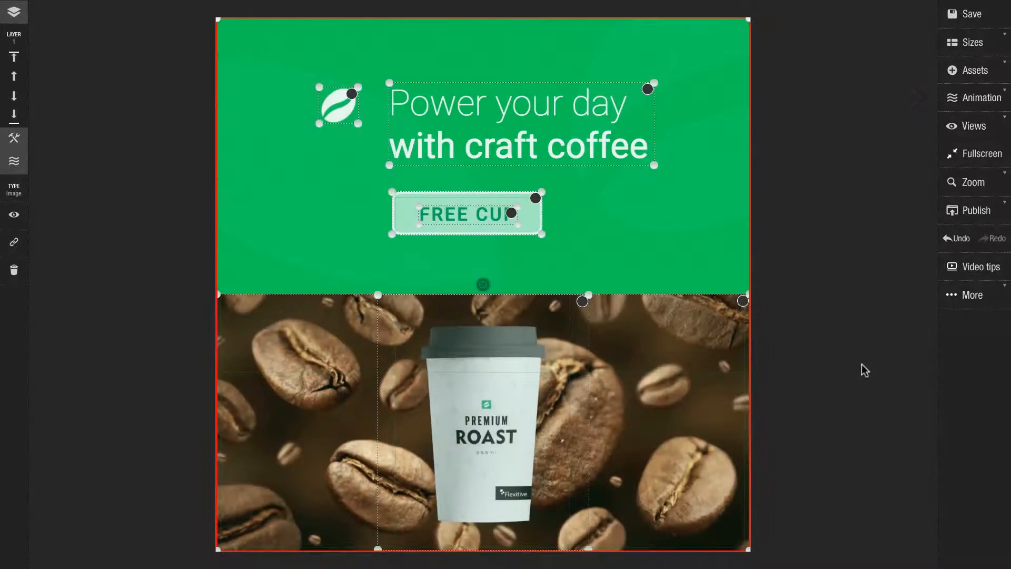
Start animating the design and set the green background image to show on frame 1.
click(992, 105)
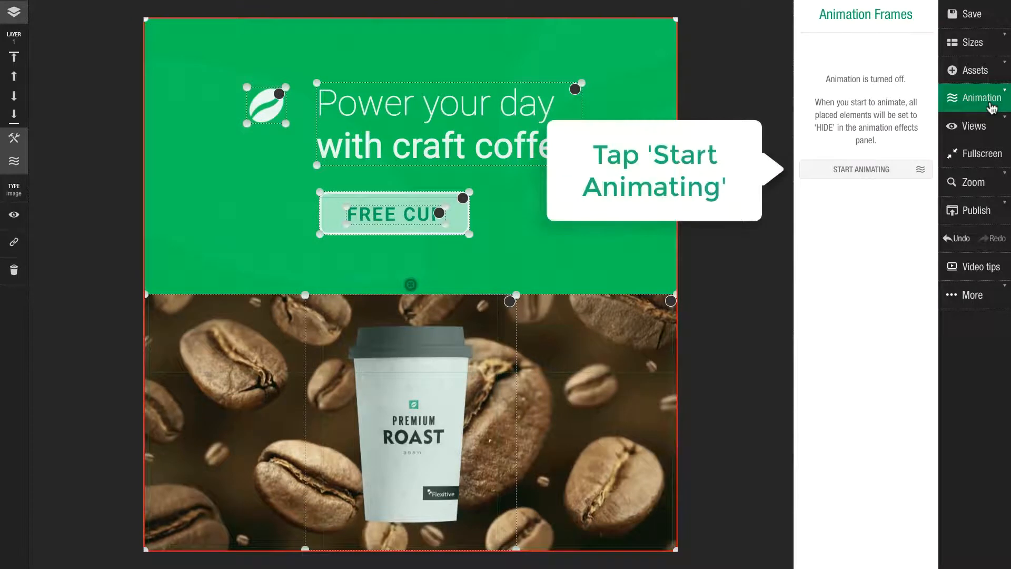
click(915, 170)
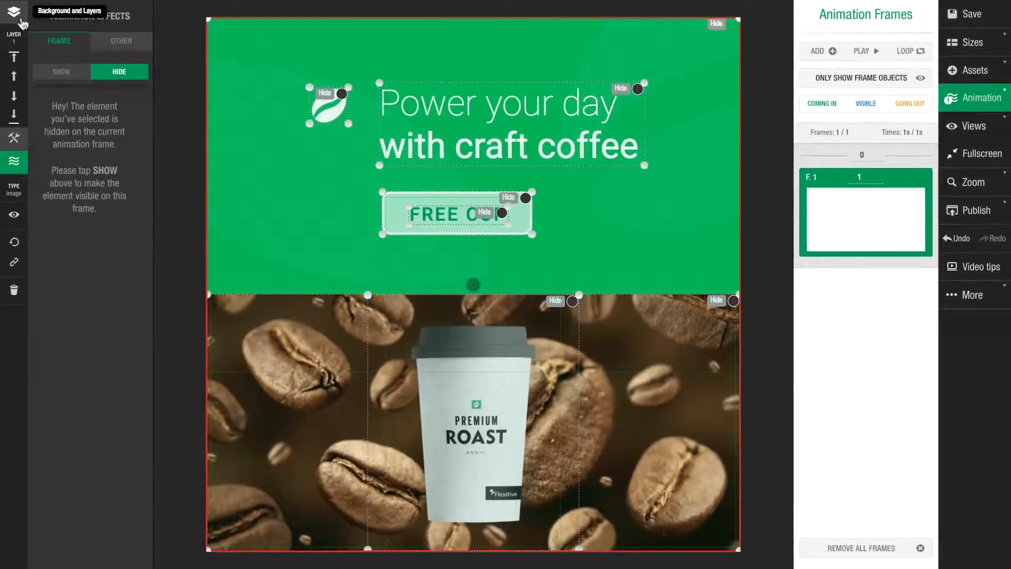
click(21, 20)
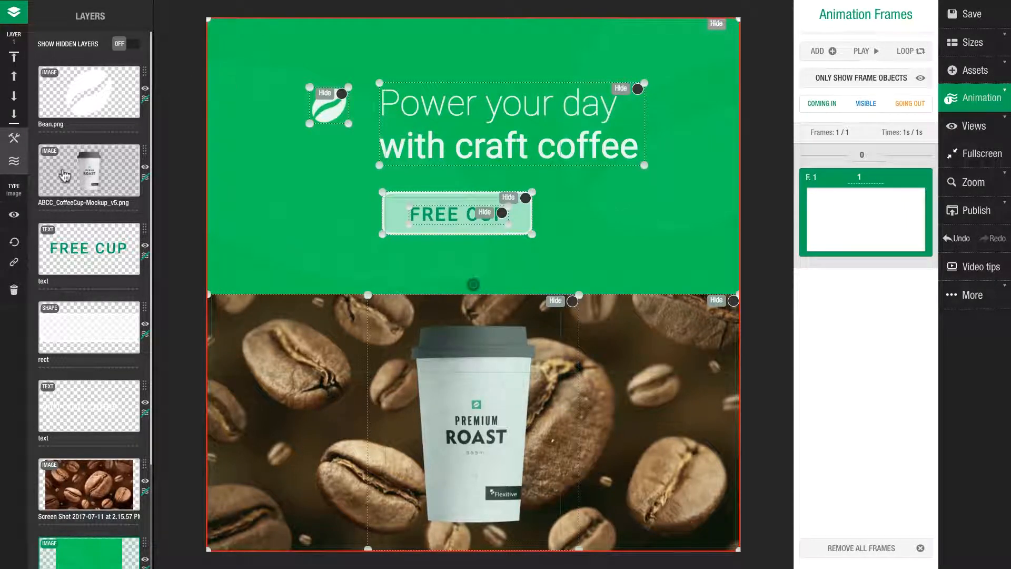
click(19, 165)
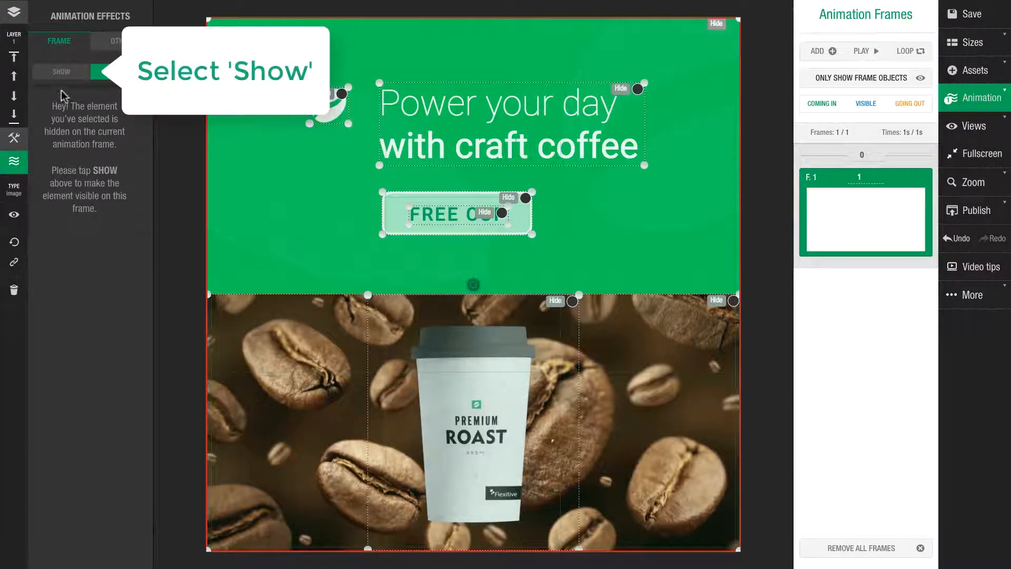
click(73, 77)
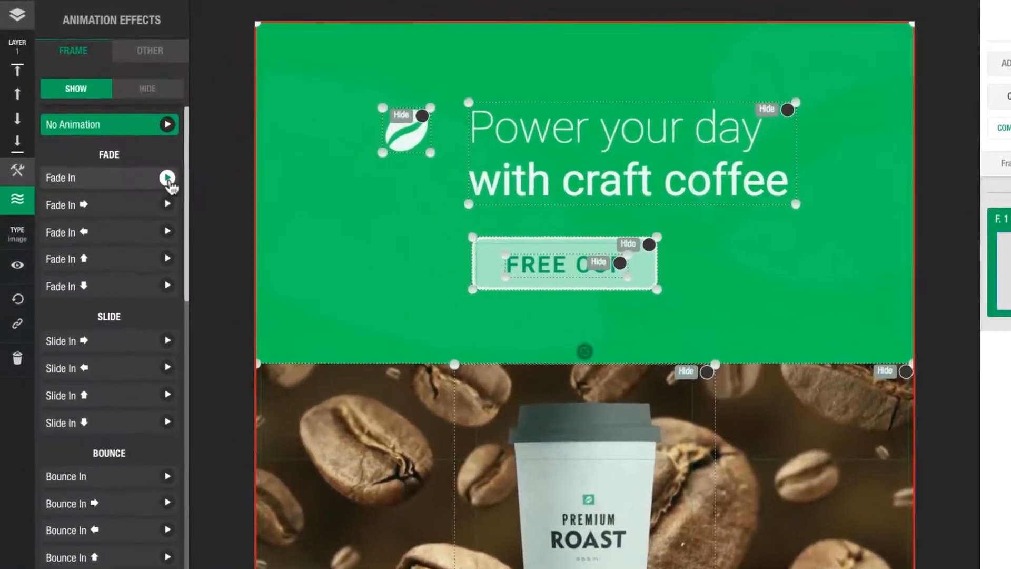
Preview several fade, slide and bounce entrances on the green background image, and apply Fade In to it.
click(151, 159)
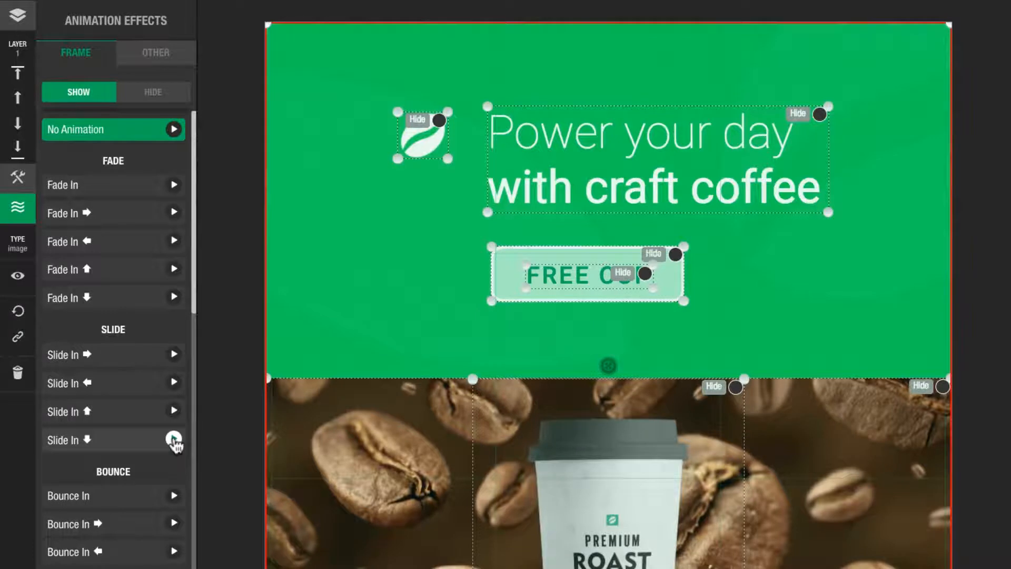
click(174, 438)
click(174, 551)
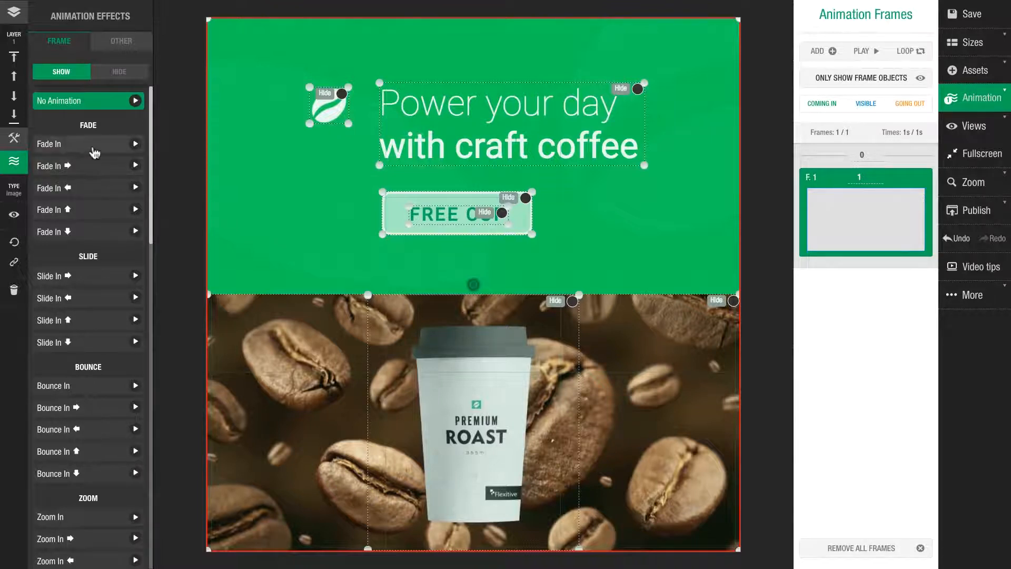
click(94, 152)
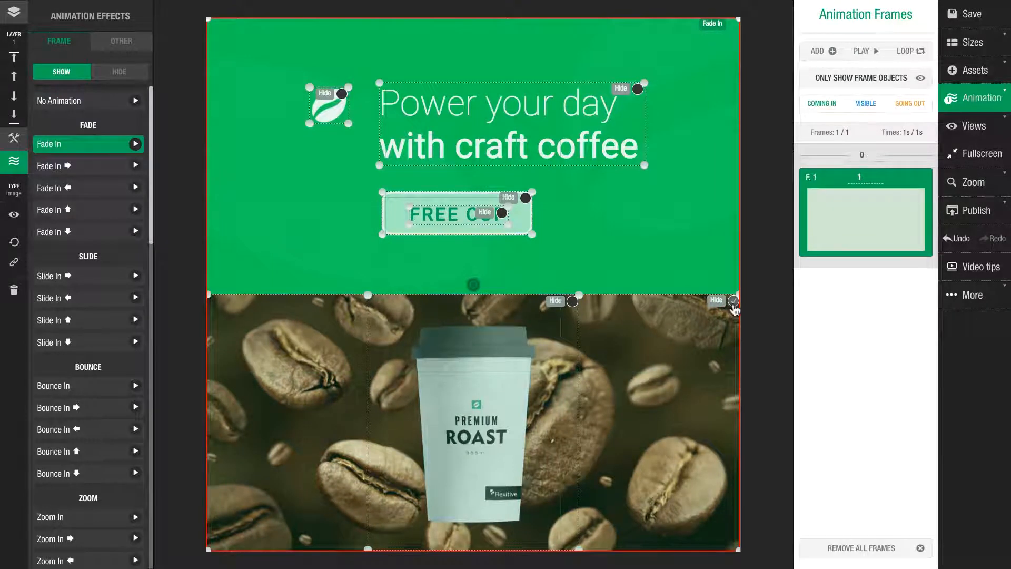
Show the coffee bean photo on frame 1 with the Fade In effect.
click(733, 303)
click(74, 75)
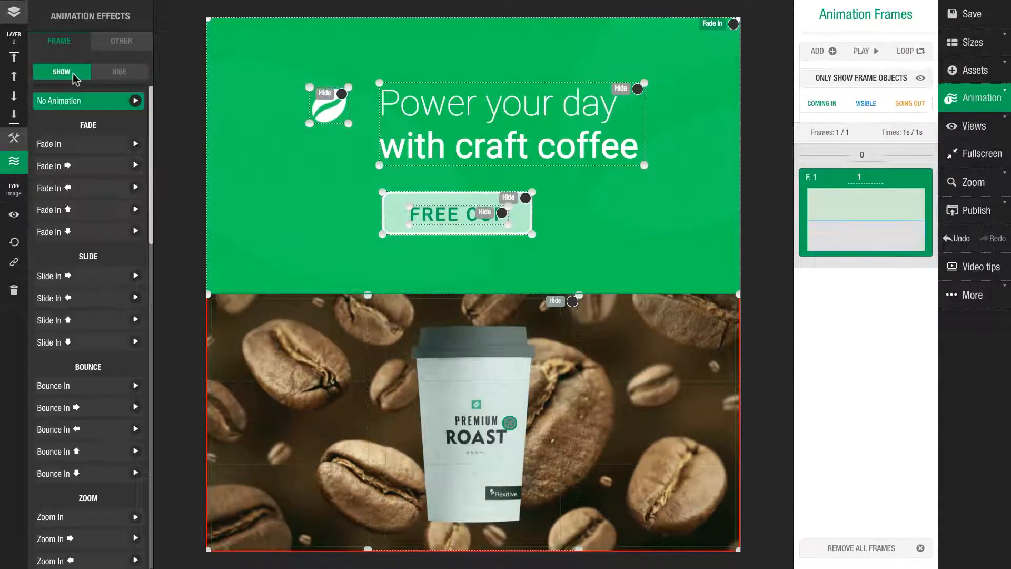
click(99, 151)
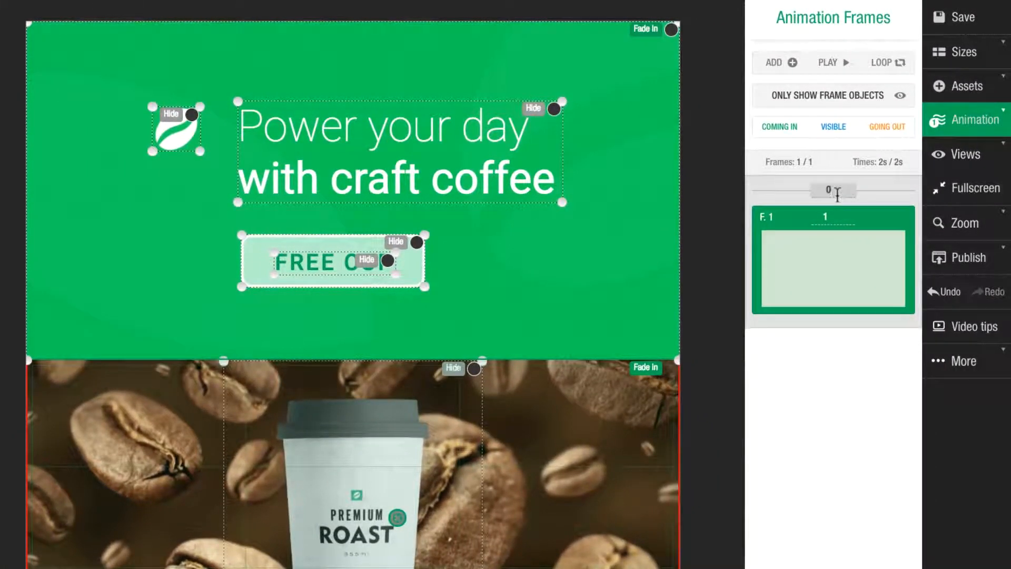
Set frame 1's delay to 0.5 seconds and its duration to 2 seconds, and play the animation to check the timing.
click(837, 192)
text(.5)
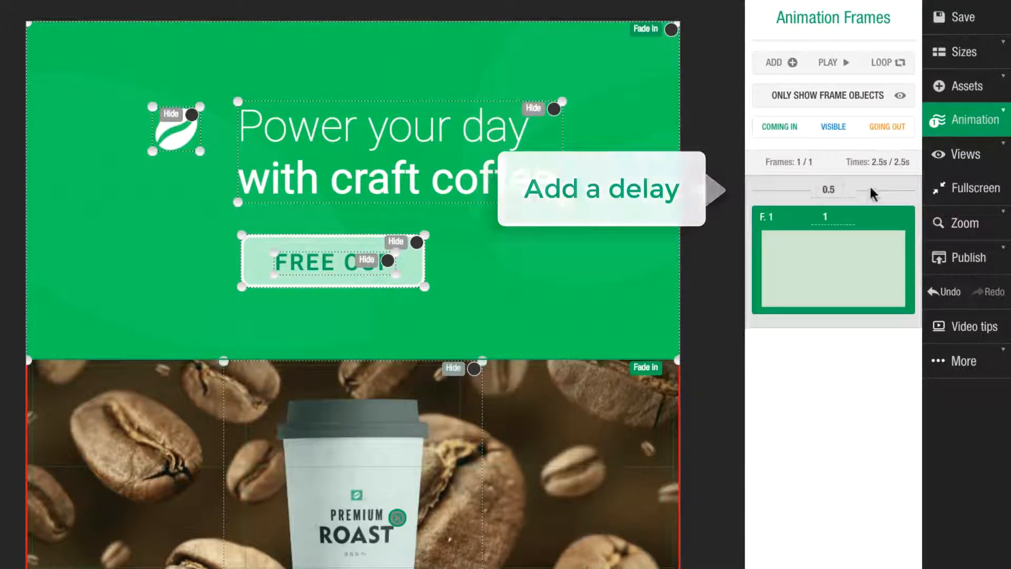
click(834, 74)
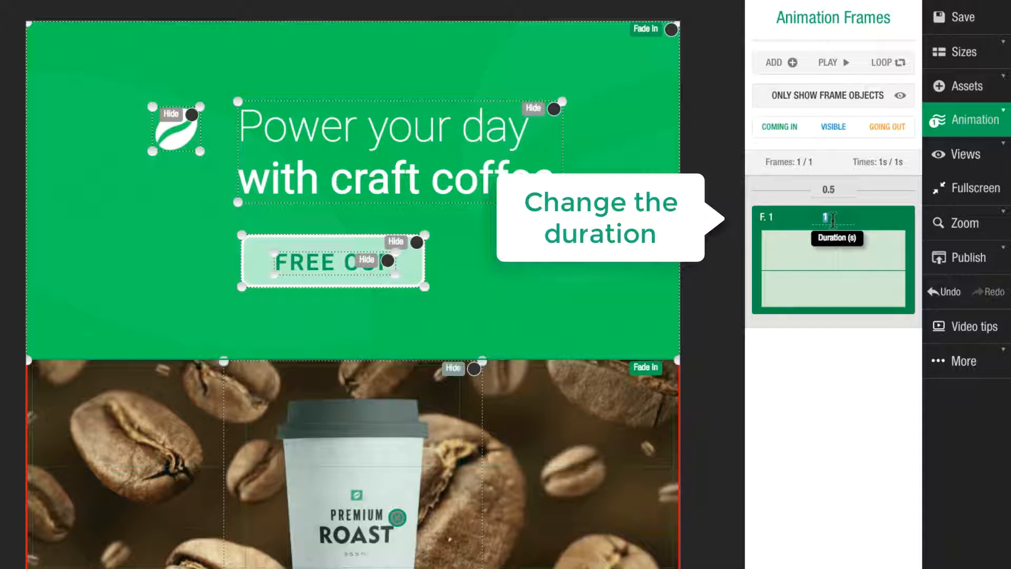
text(2)
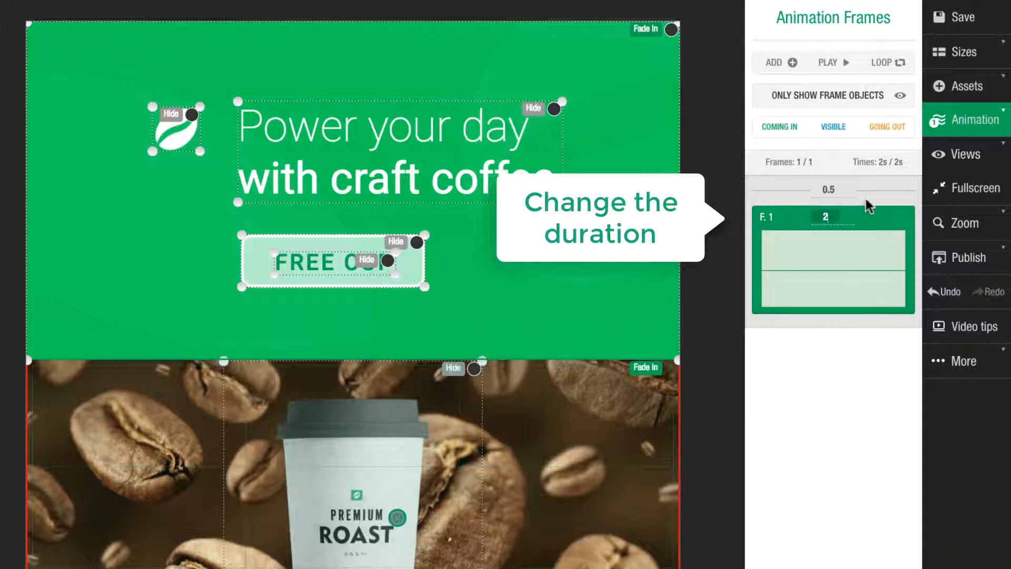
click(830, 63)
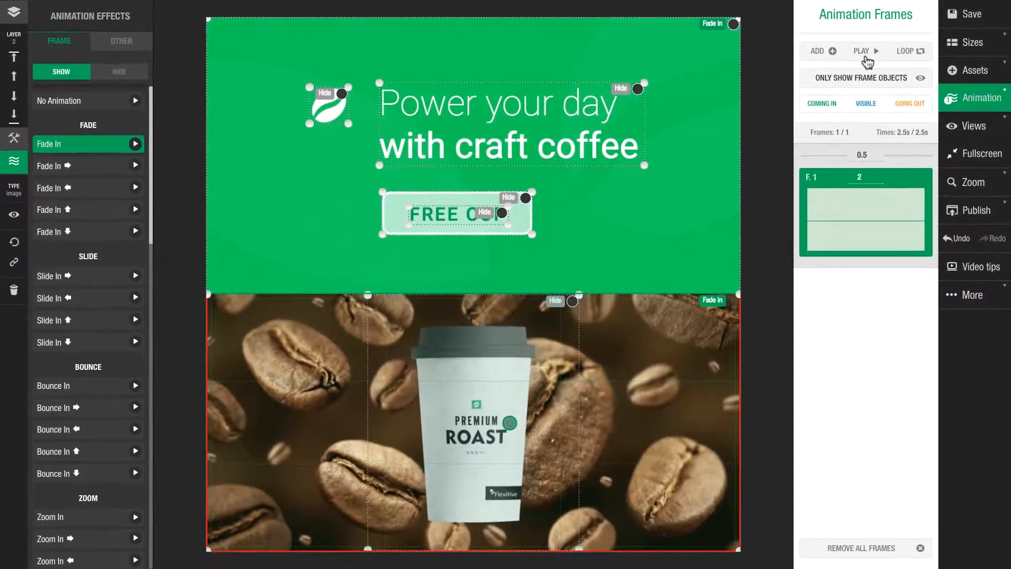
Add a second frame and show the coffee cup image on it with the leftward Slide In effect.
click(831, 59)
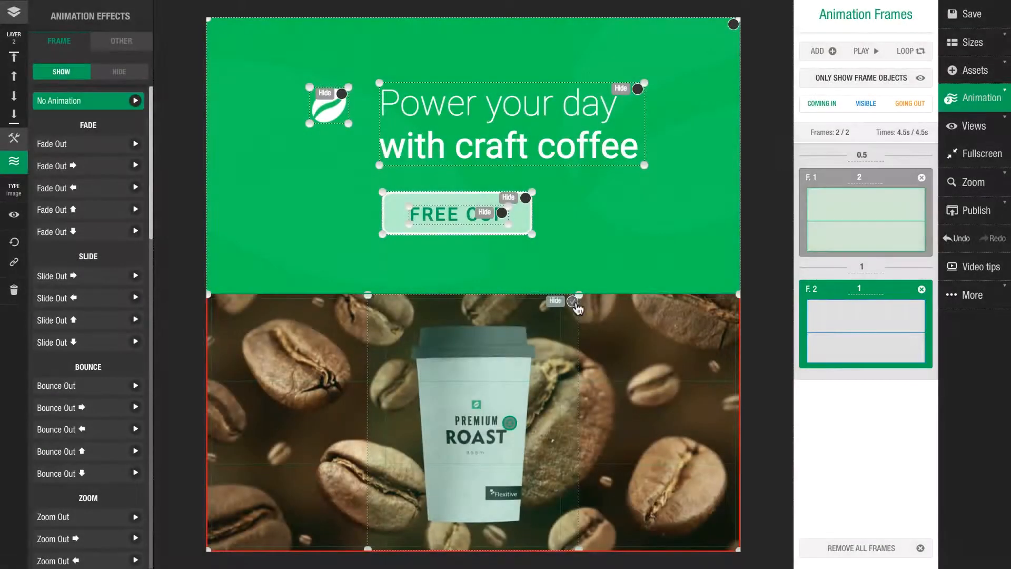
click(576, 303)
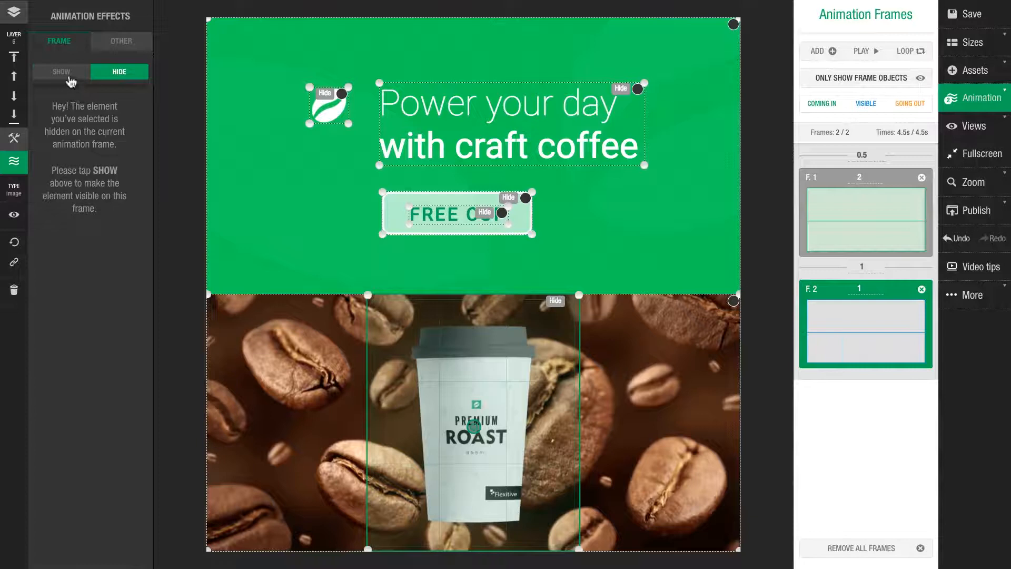
click(68, 76)
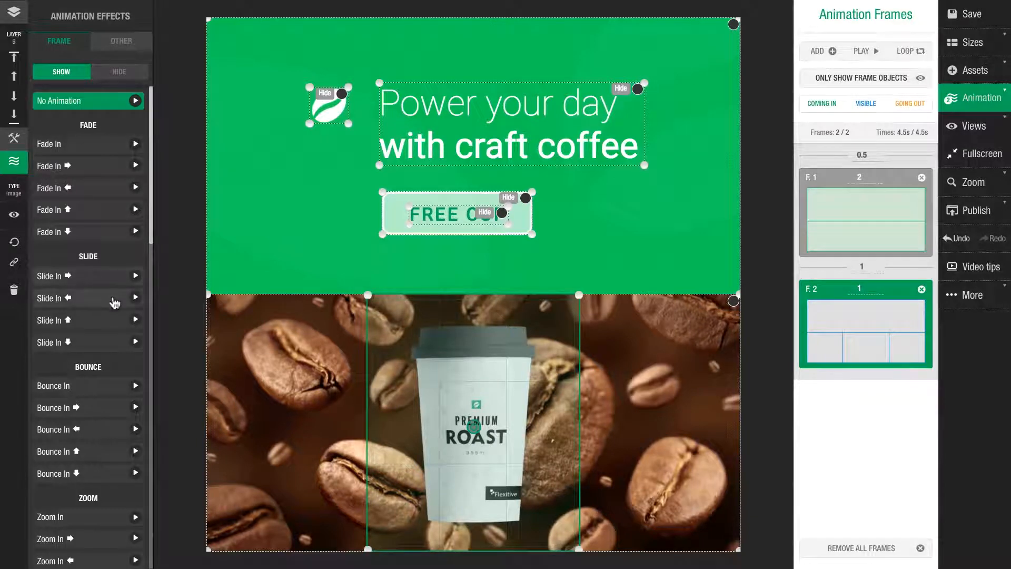
click(114, 303)
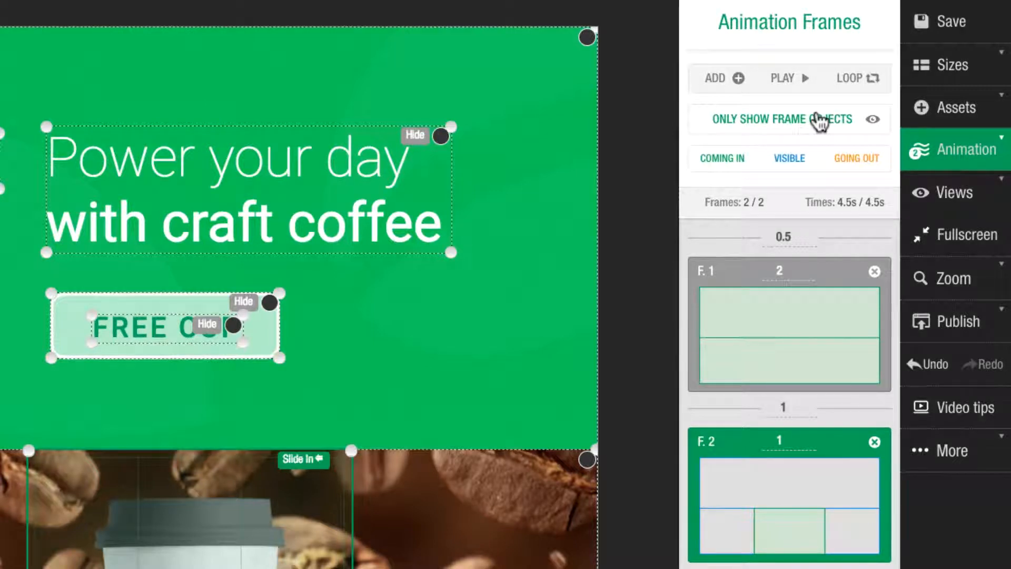
Examine frame 2 by displaying only its objects and filtering between coming-in and visible elements, and restore the full view.
click(734, 165)
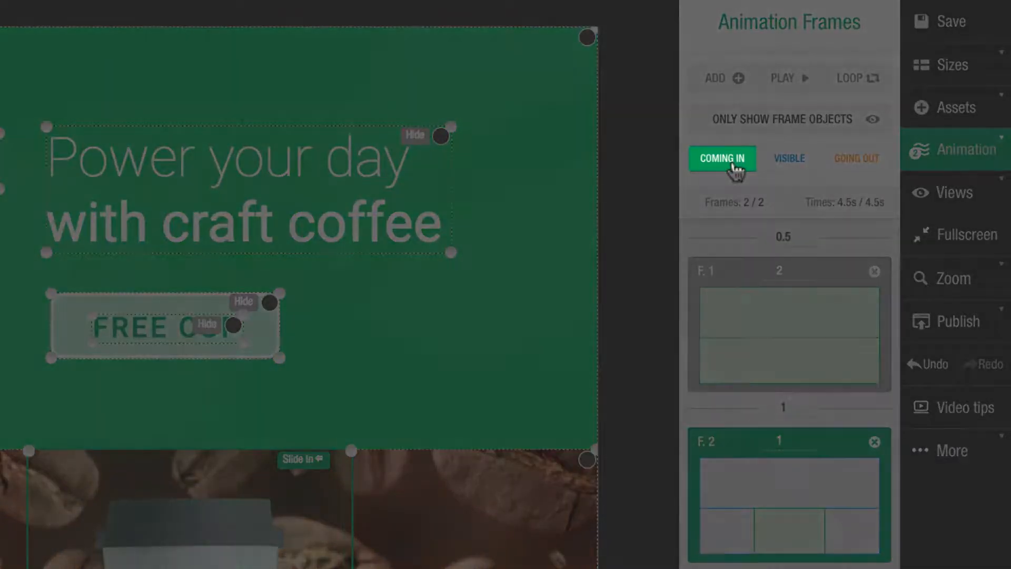
click(774, 169)
click(847, 168)
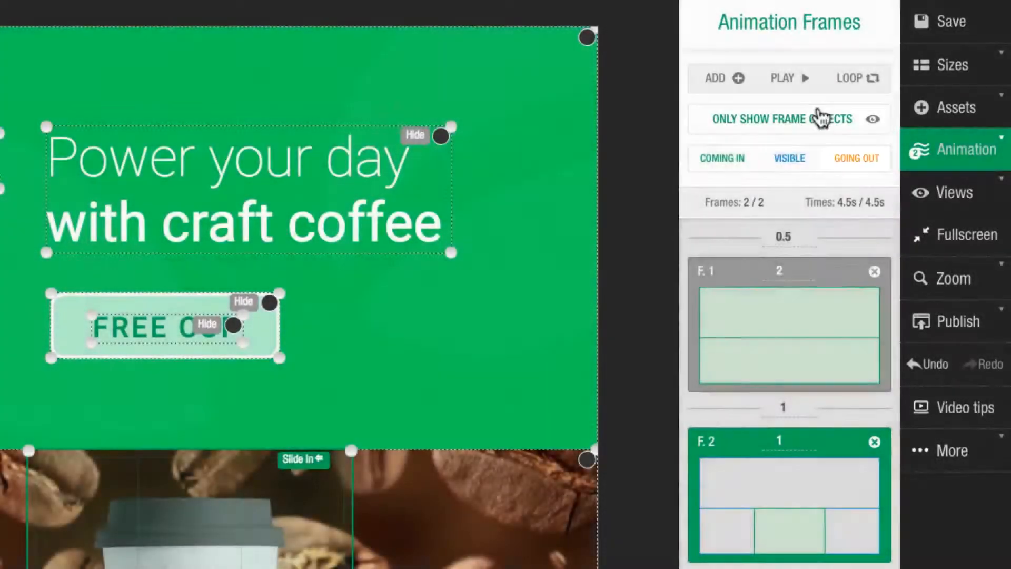
click(819, 117)
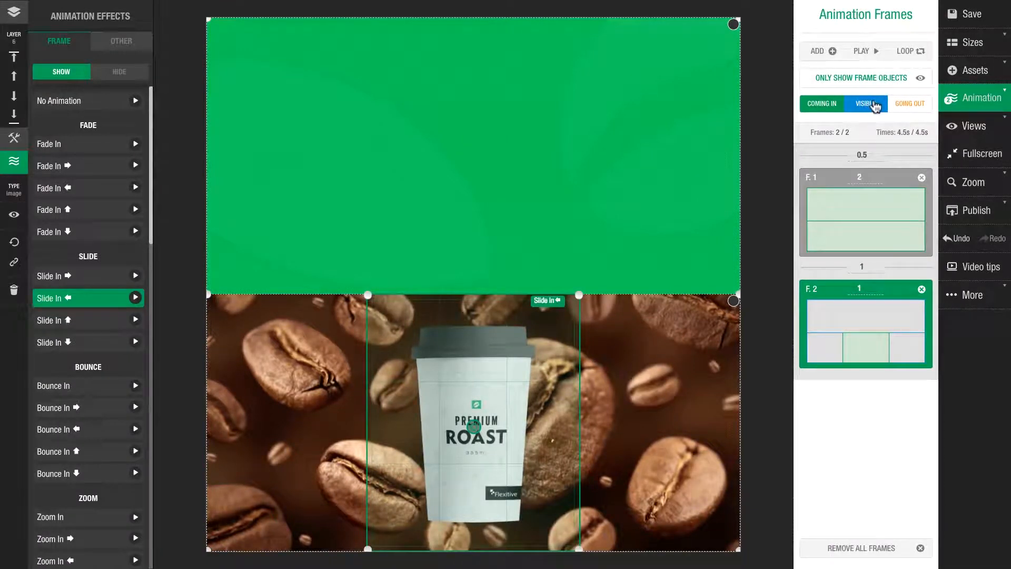
click(874, 104)
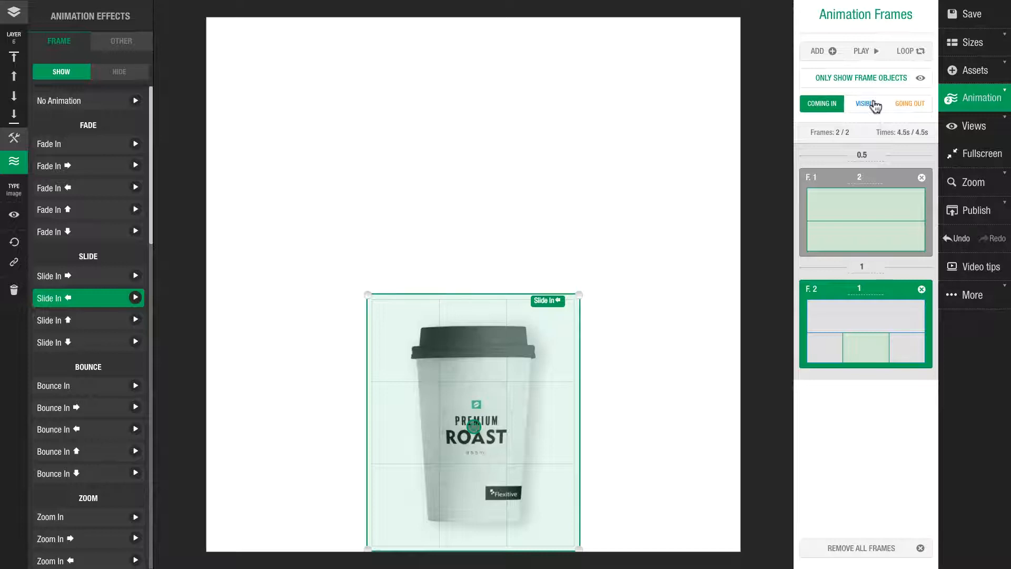
click(874, 106)
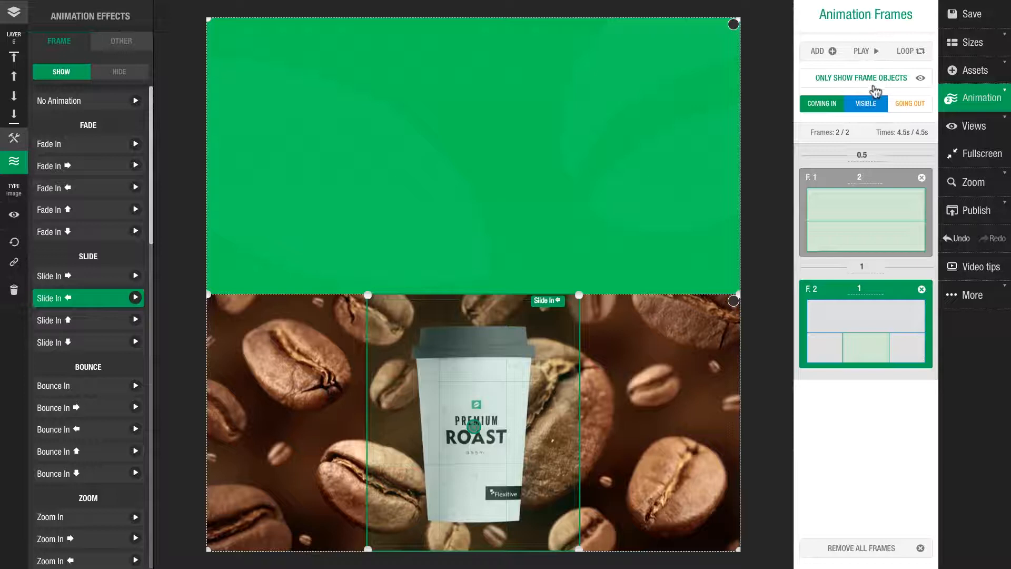
click(874, 82)
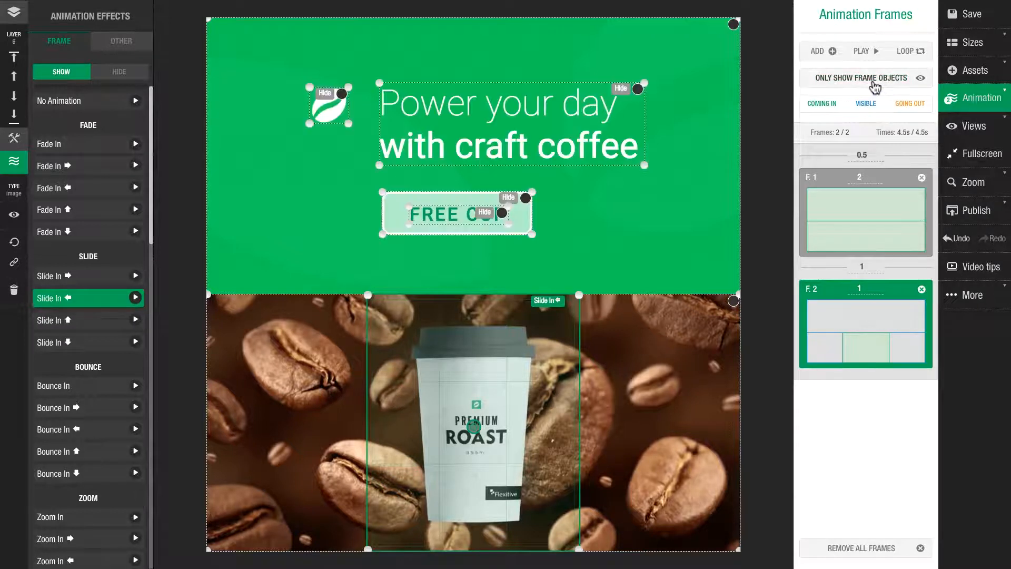
Add a third frame and show the white bean logo on it with the rightward Fade In effect.
click(833, 53)
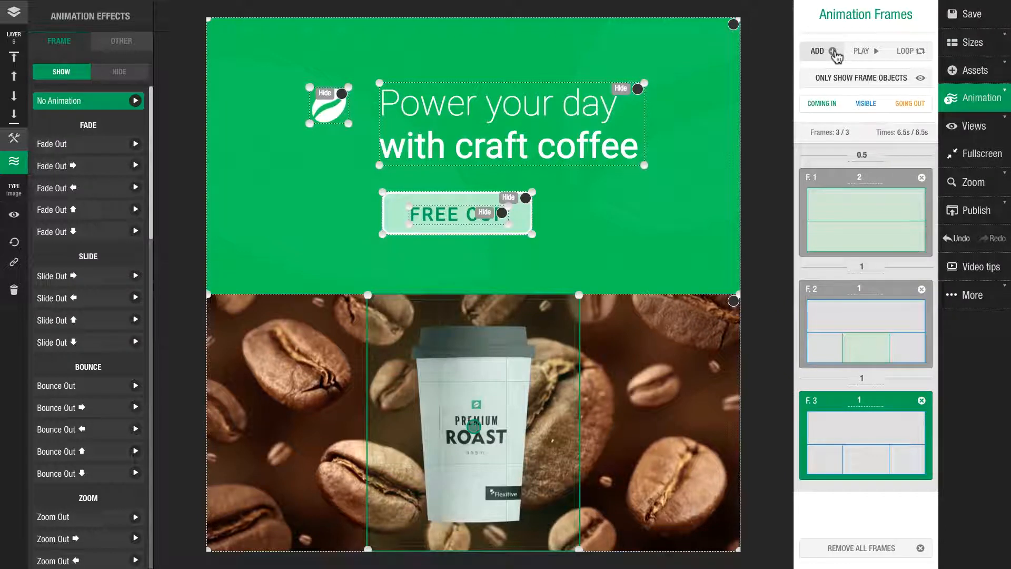
click(336, 112)
click(83, 76)
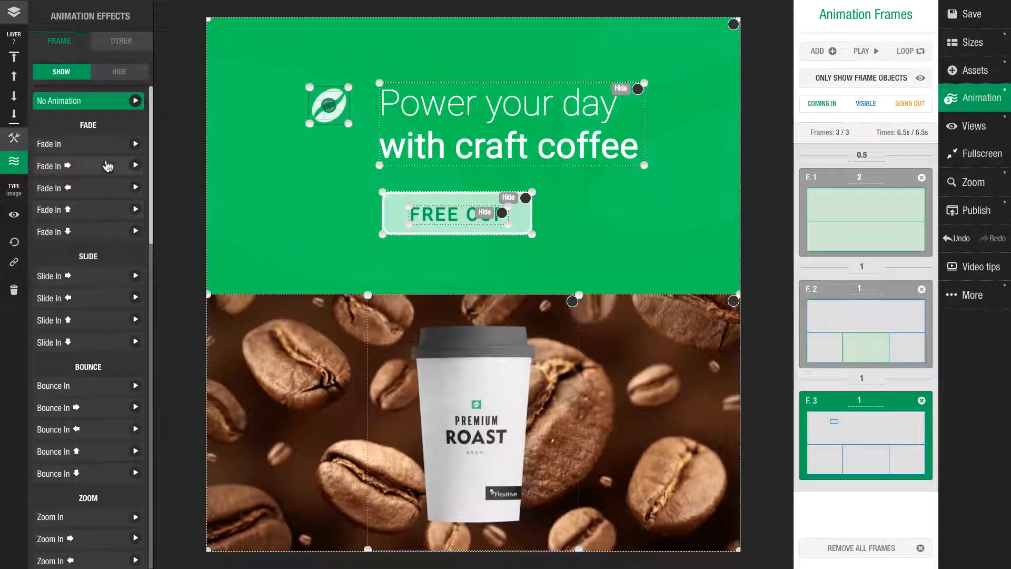
click(107, 166)
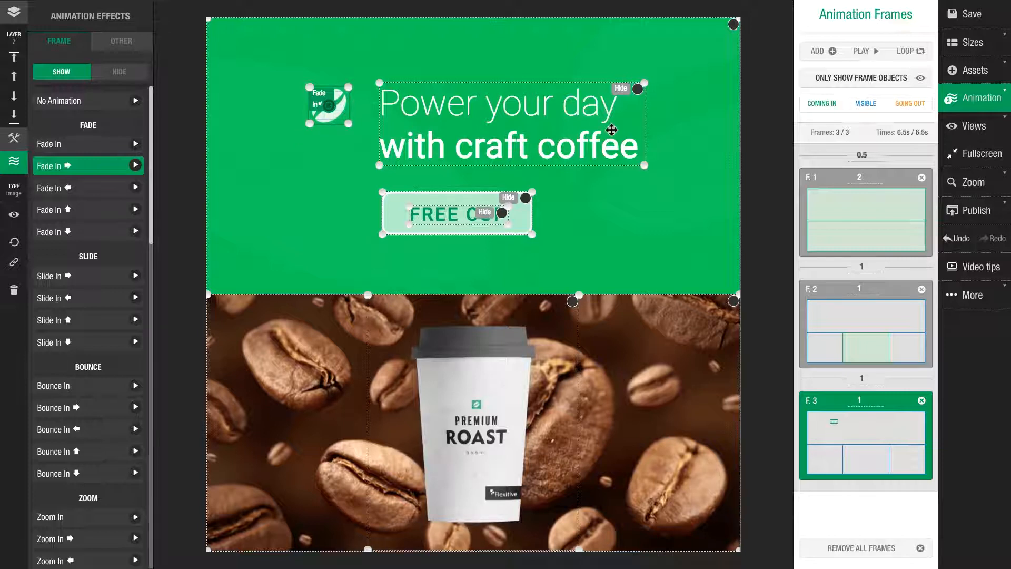
Show the "Power your day with craft coffee" text on frame 3 with the rightward Fade In effect.
click(611, 131)
click(70, 74)
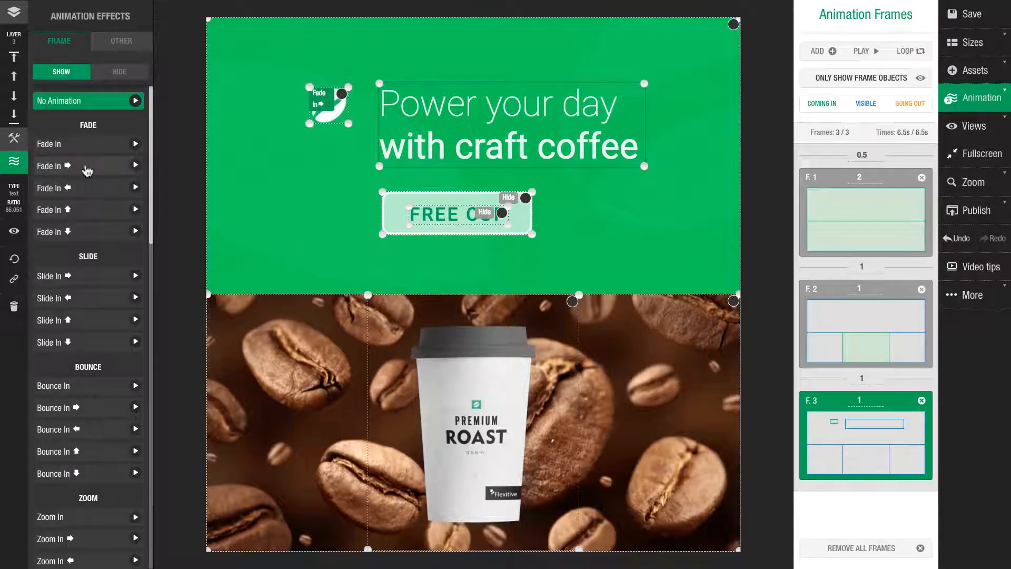
click(85, 168)
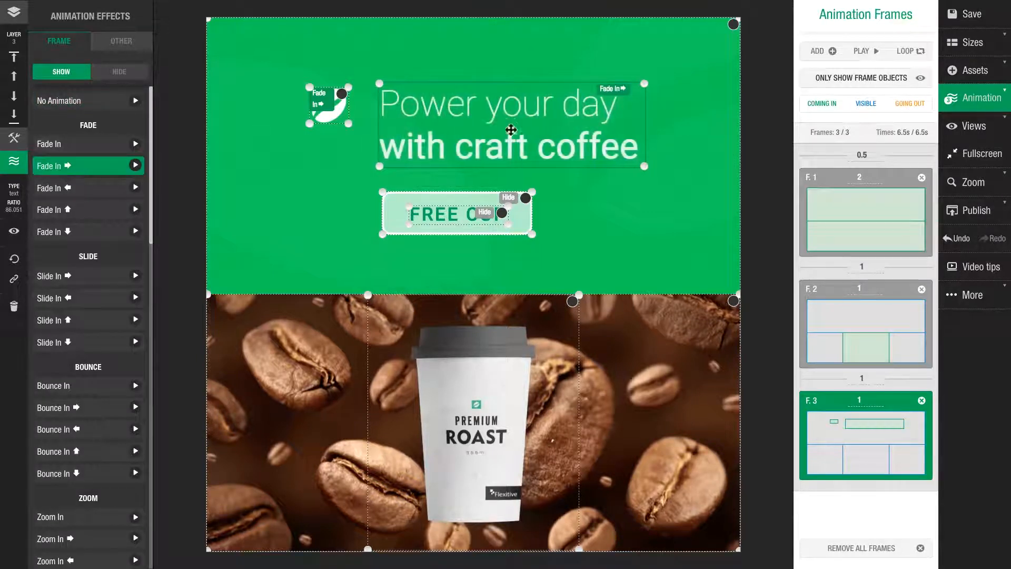
Add a fourth frame and show the FREE CUP text and its button rectangle together with the upward Slide In effect.
click(821, 53)
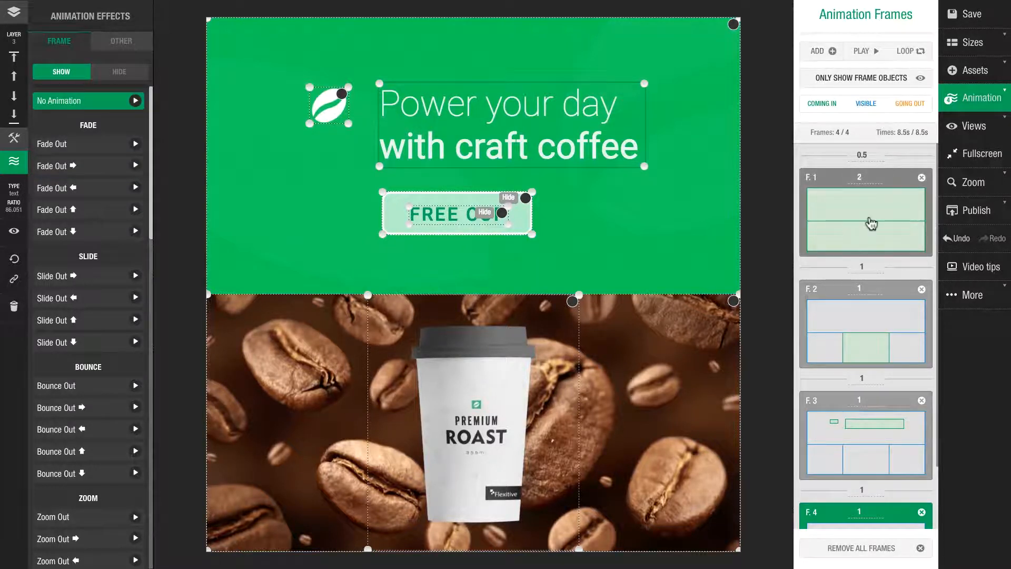
scroll(870, 224, down, 2)
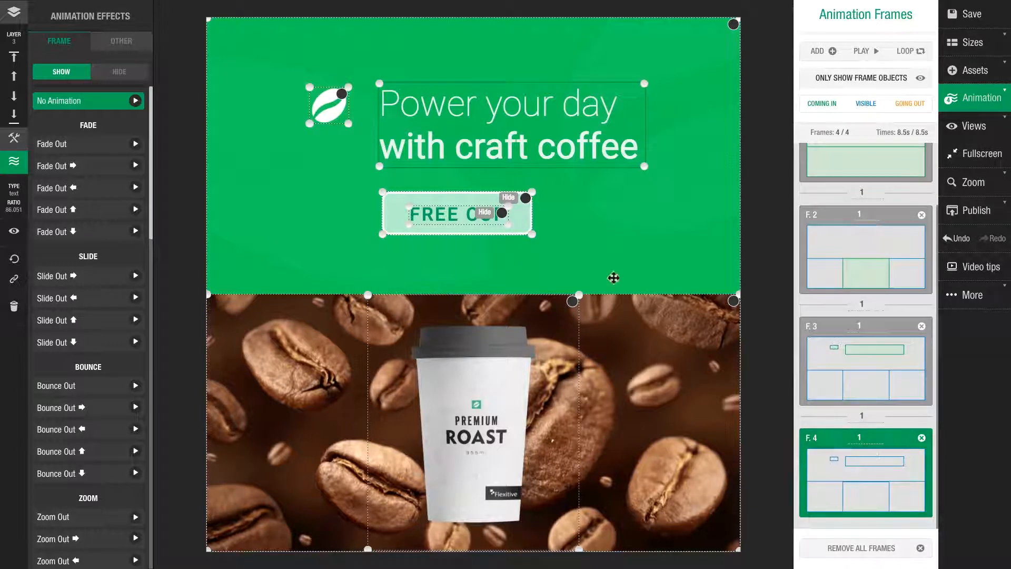
click(526, 200)
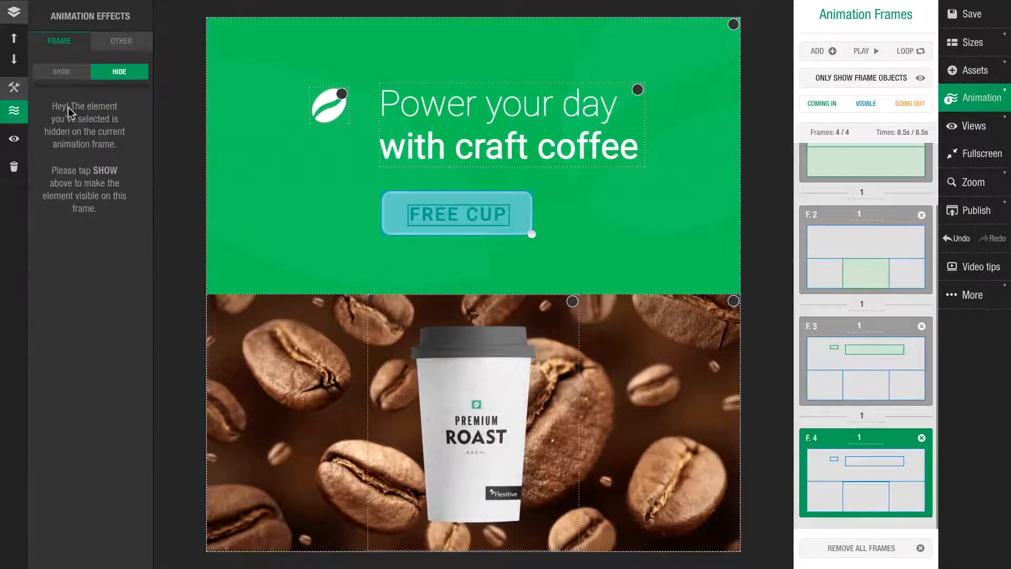
click(62, 73)
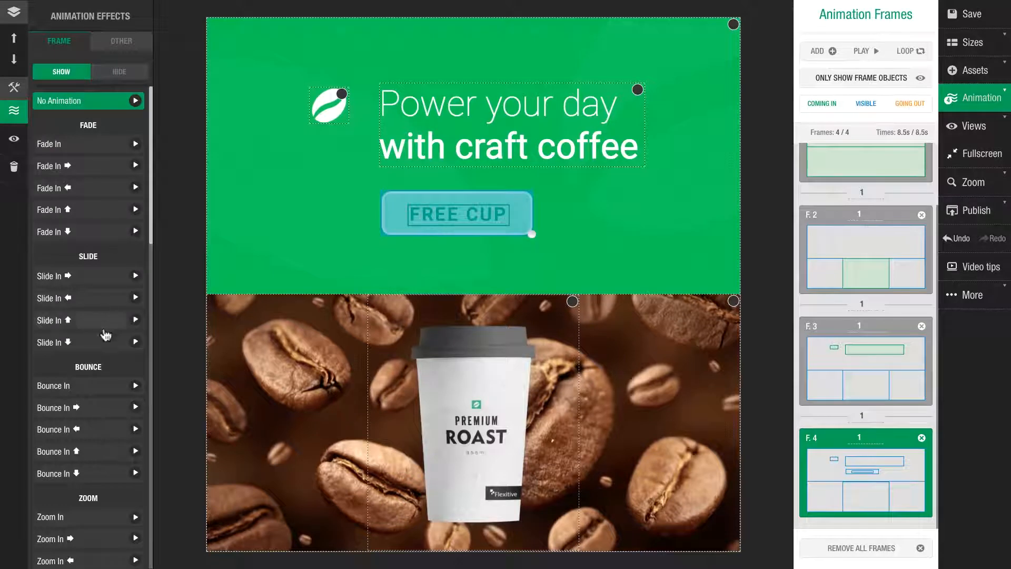
click(105, 334)
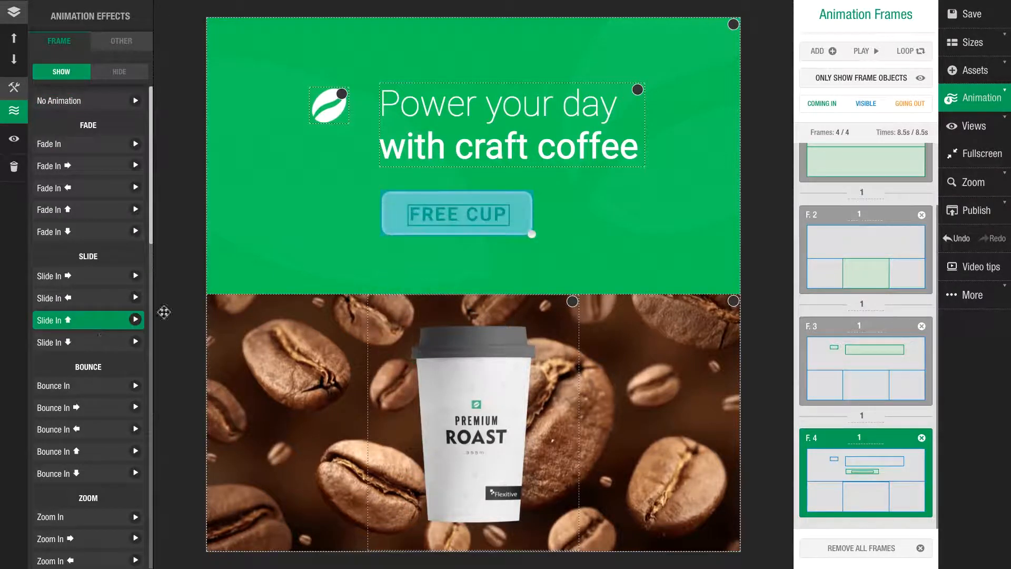
Clear the group selection and open the animation effects of the FREE CUP button's rectangle alone.
click(780, 245)
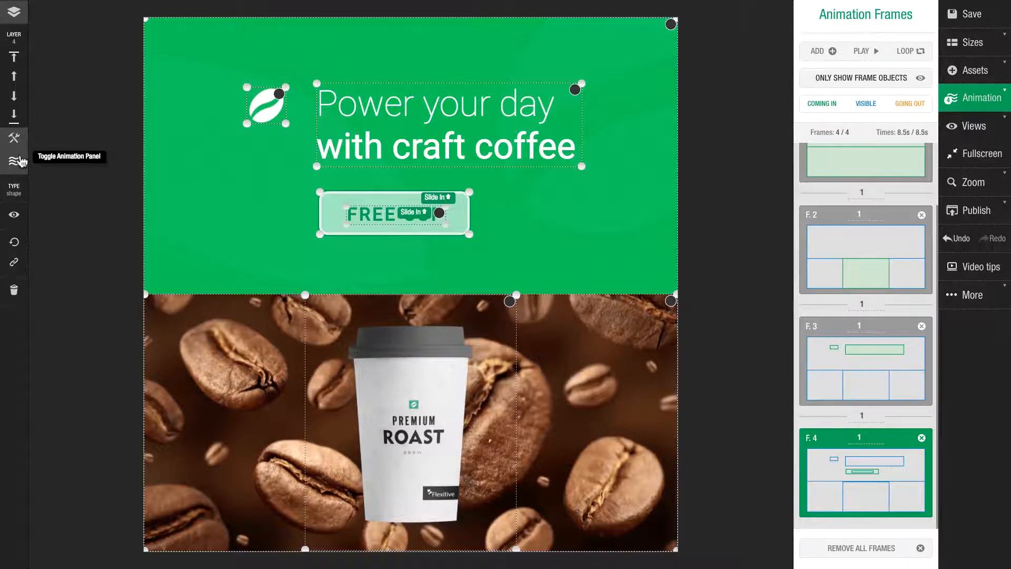
click(17, 160)
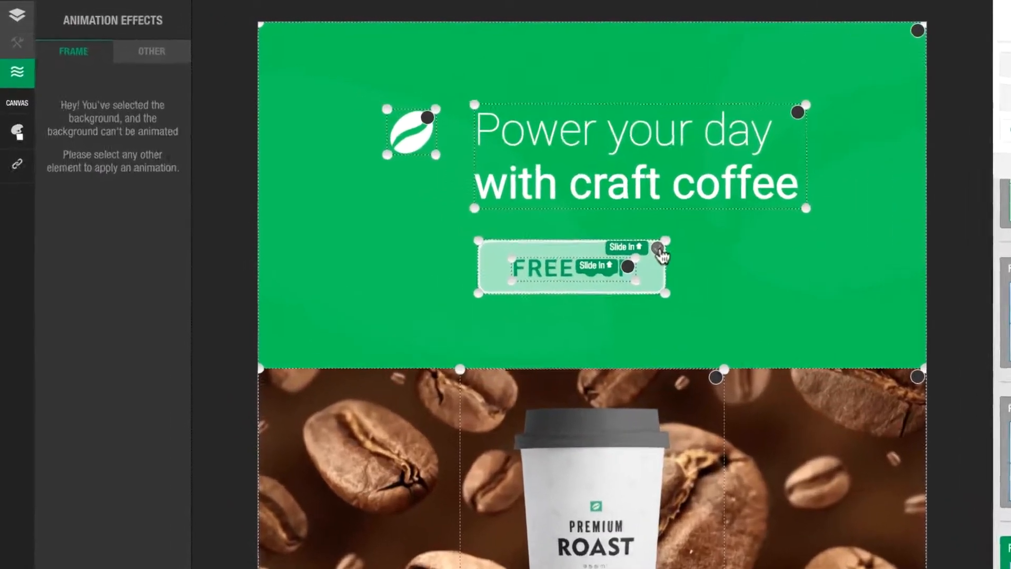
click(528, 199)
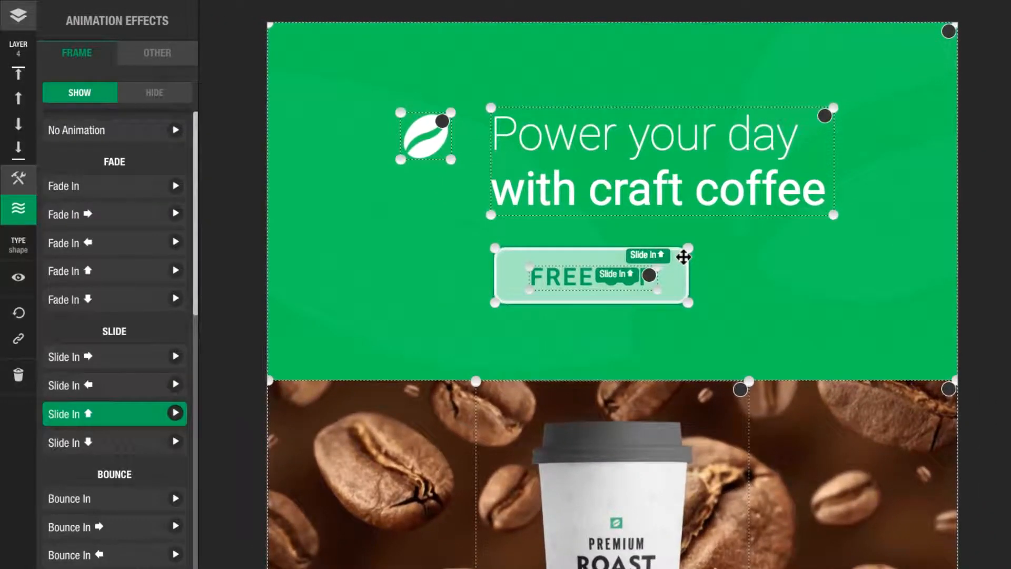